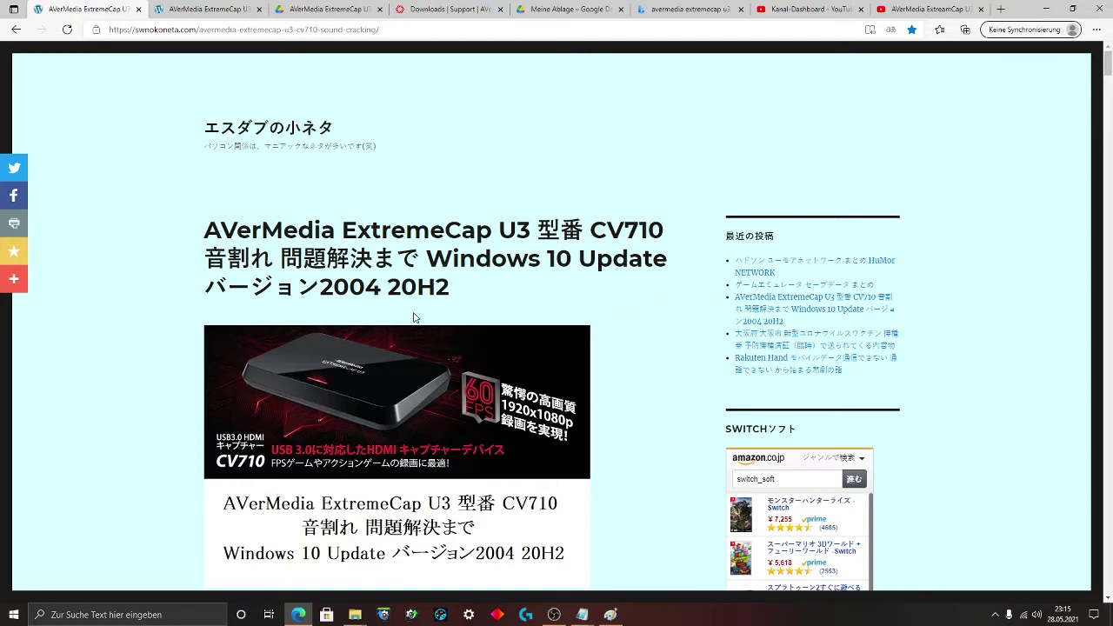
Read the translated article's 'Check the status of your PC' section, then view the CV710 fix zip's Google Drive page.
{"action": "left_click", "coordinate": [237, 6]}
{"action": "scroll", "coordinate": [607, 398], "scroll_direction": "up", "scroll_amount": 10}
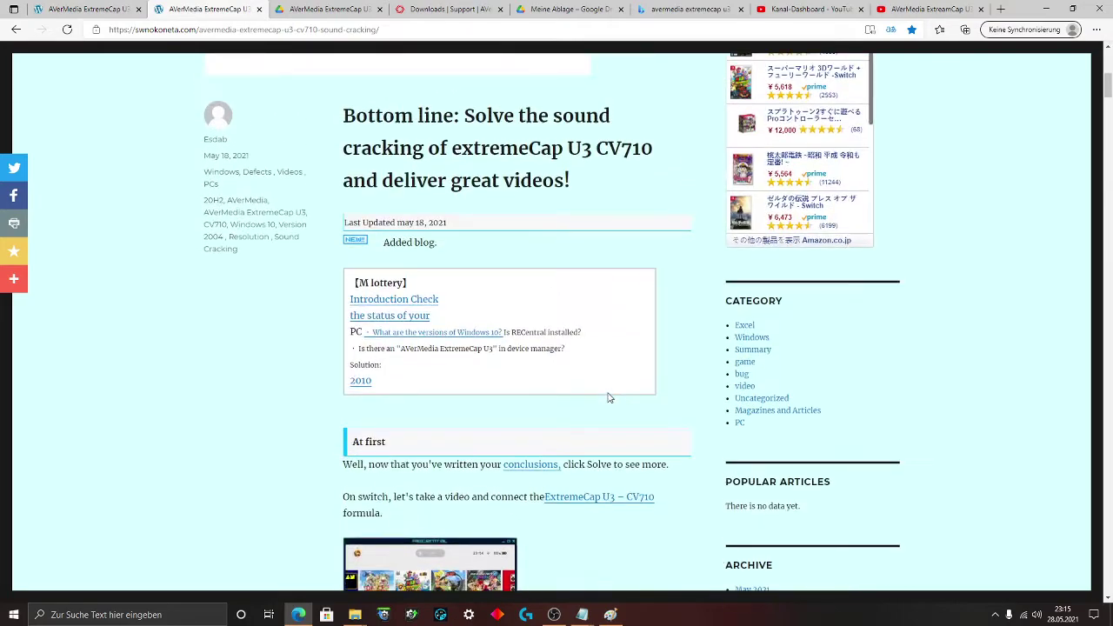
{"action": "scroll", "coordinate": [607, 397], "scroll_direction": "down", "scroll_amount": 15}
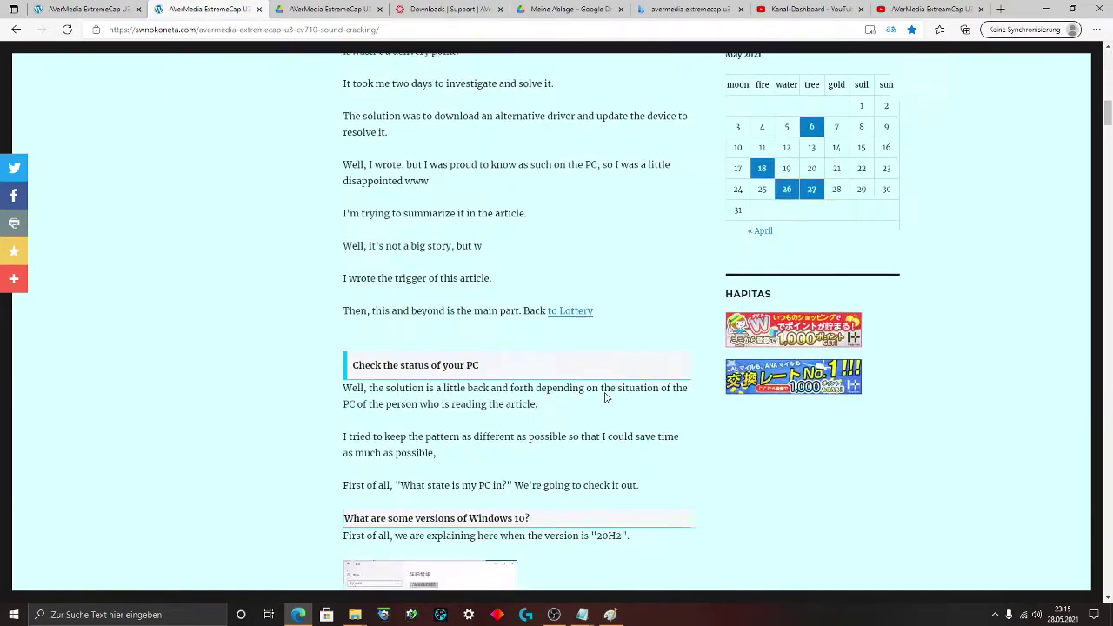
{"action": "scroll", "coordinate": [607, 397], "scroll_direction": "down", "scroll_amount": 2}
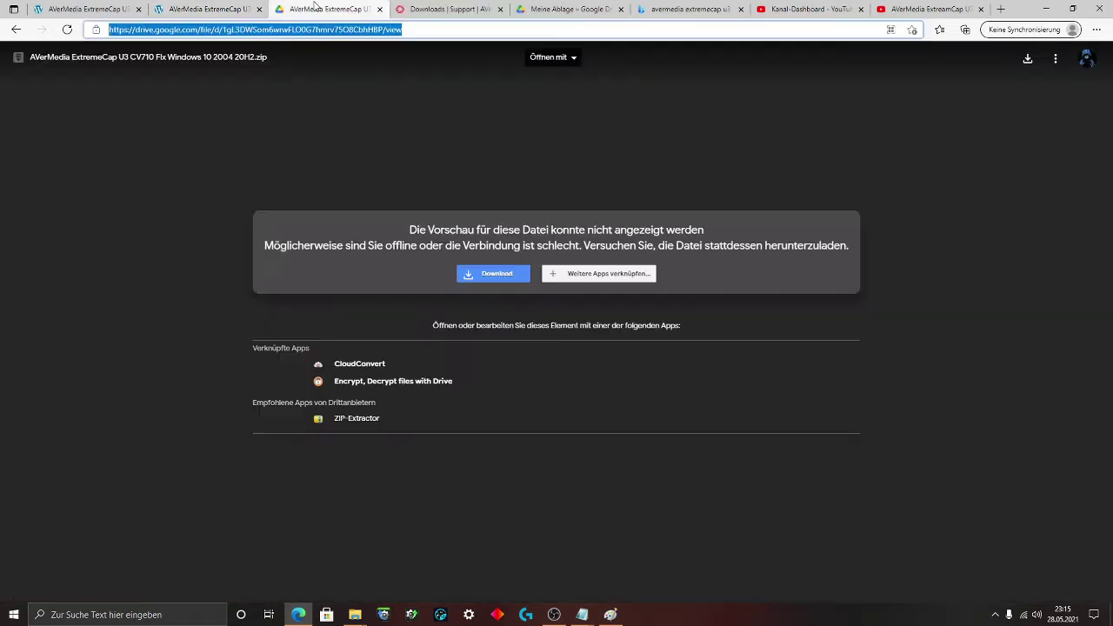
{"action": "left_click", "coordinate": [326, 9]}
Minimize Edge and open the AVerMedia ExtremeCap U3 CV710 fix folder from the desktop.
{"action": "left_click", "coordinate": [1050, 10]}
{"action": "double_click", "coordinate": [526, 198]}
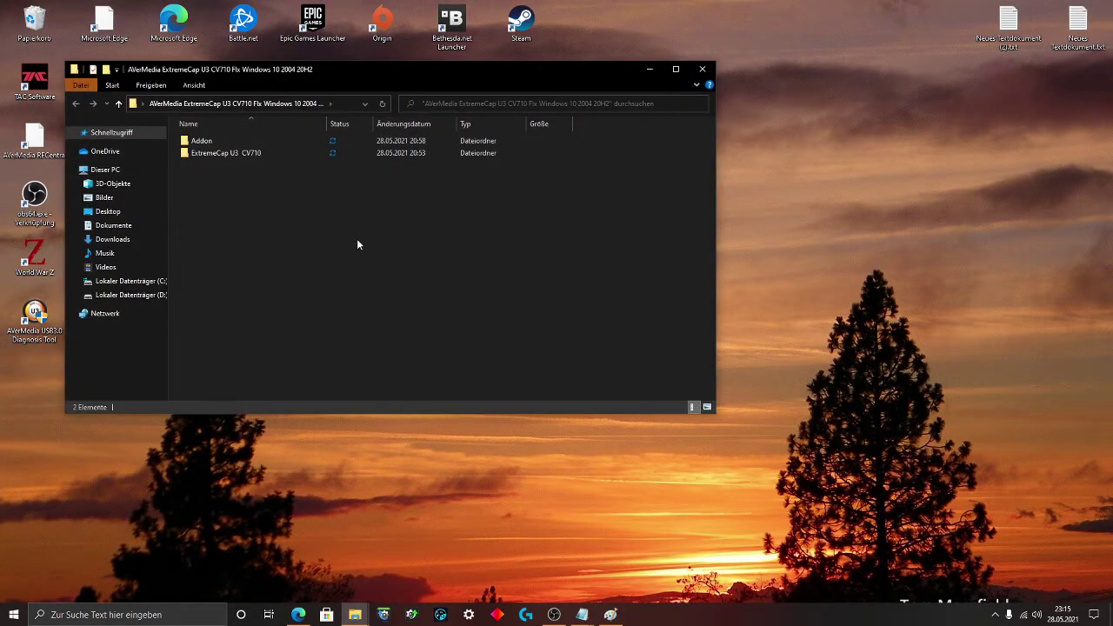
Go into ExtremeCap U3 CV710 and then its Fix folder with the GC551 driver zip.
{"action": "double_click", "coordinate": [257, 159]}
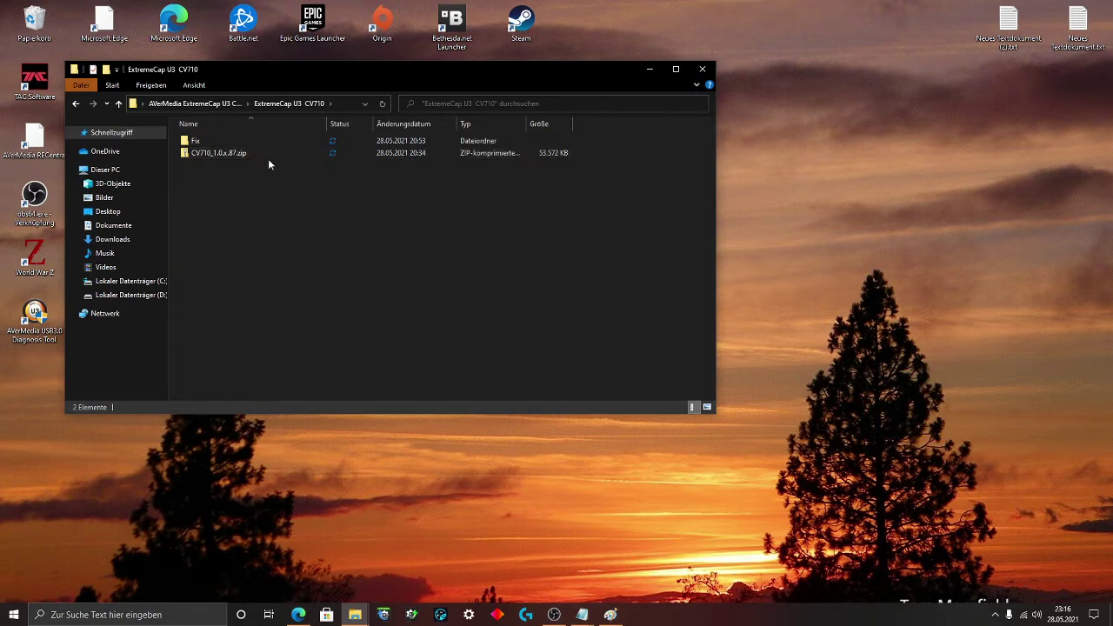
{"action": "double_click", "coordinate": [212, 137]}
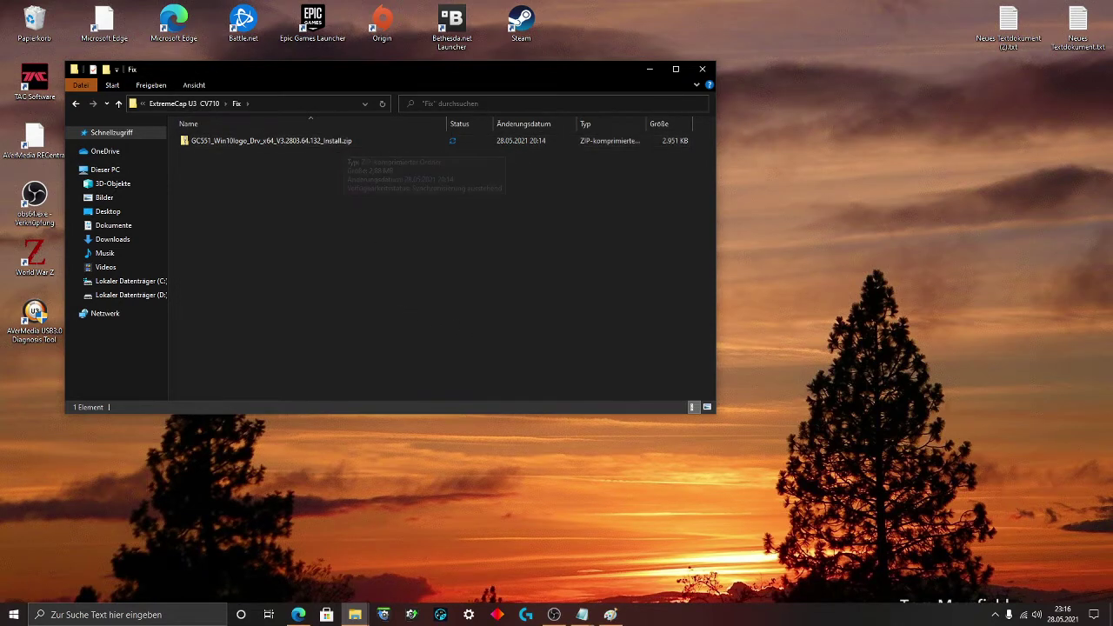
Minimize Explorer, launch Geräte-Manager through a 'g' search and maximize it.
{"action": "left_click", "coordinate": [651, 68]}
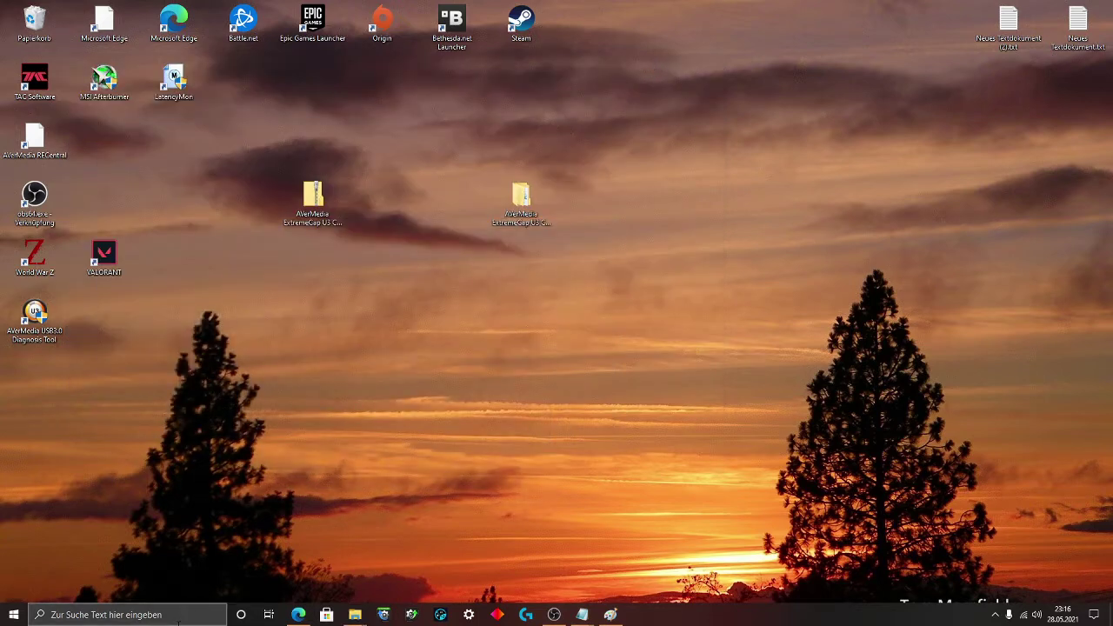
{"action": "left_click", "coordinate": [175, 619]}
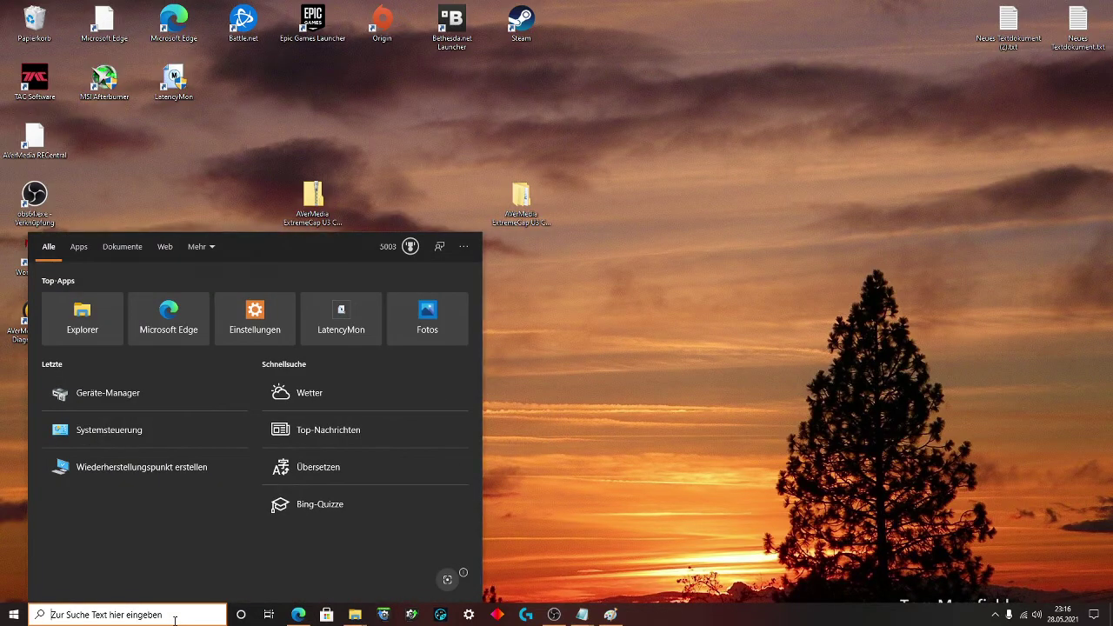
{"action": "type", "text": "g"}
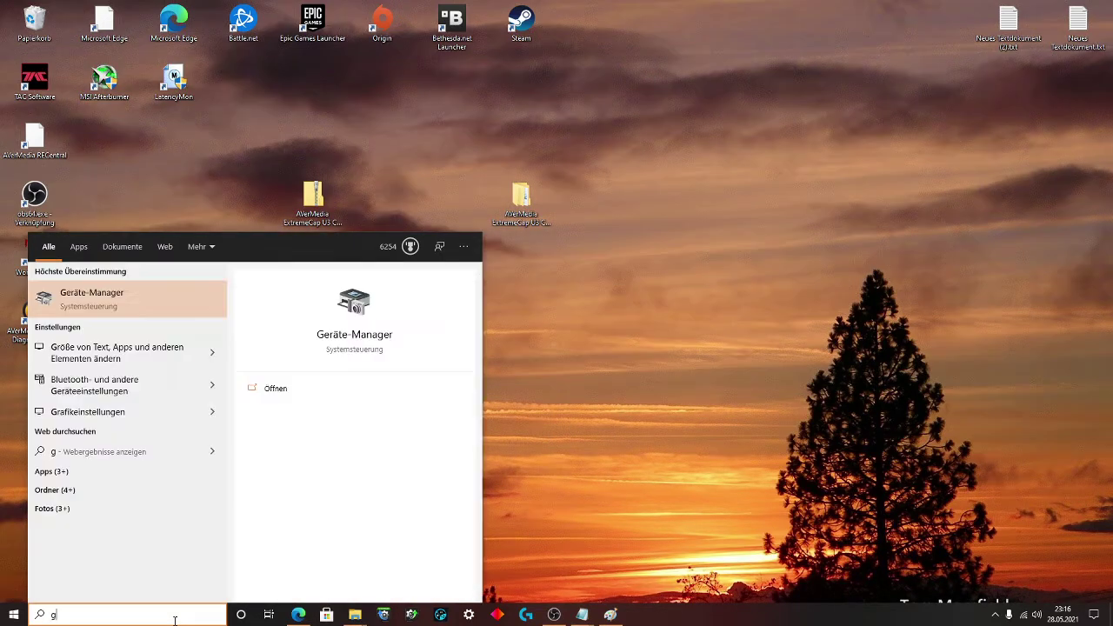
{"action": "left_click", "coordinate": [125, 299]}
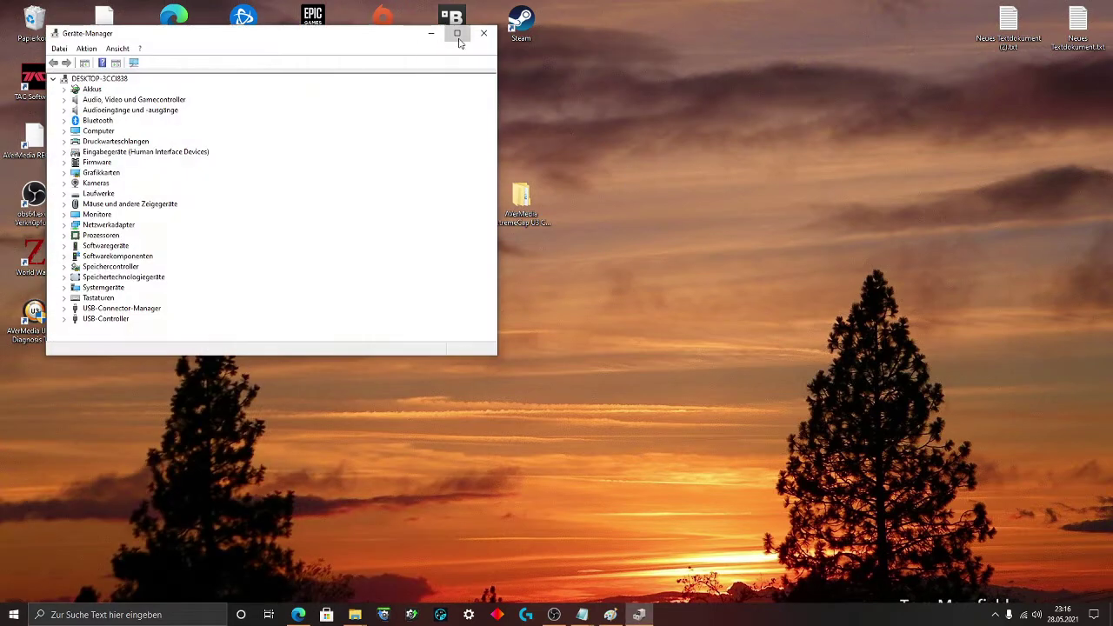
{"action": "left_click", "coordinate": [457, 33]}
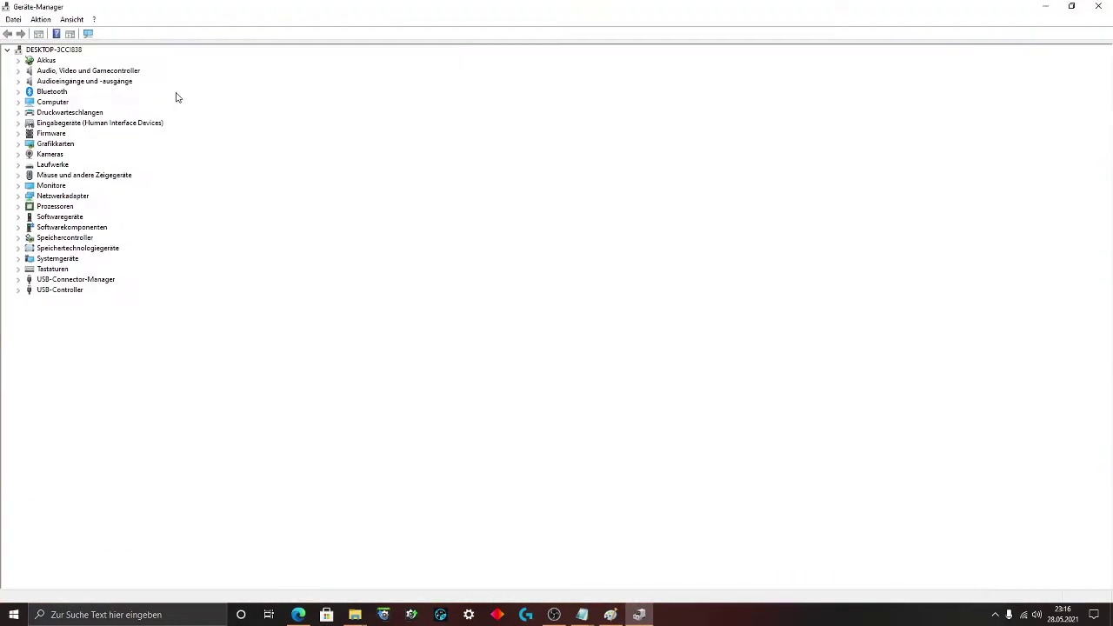
Open AVerMedia Live Gamer EXTREME's properties under Audio, Video und Gamecontroller.
{"action": "double_click", "coordinate": [93, 72]}
{"action": "left_click", "coordinate": [121, 81]}
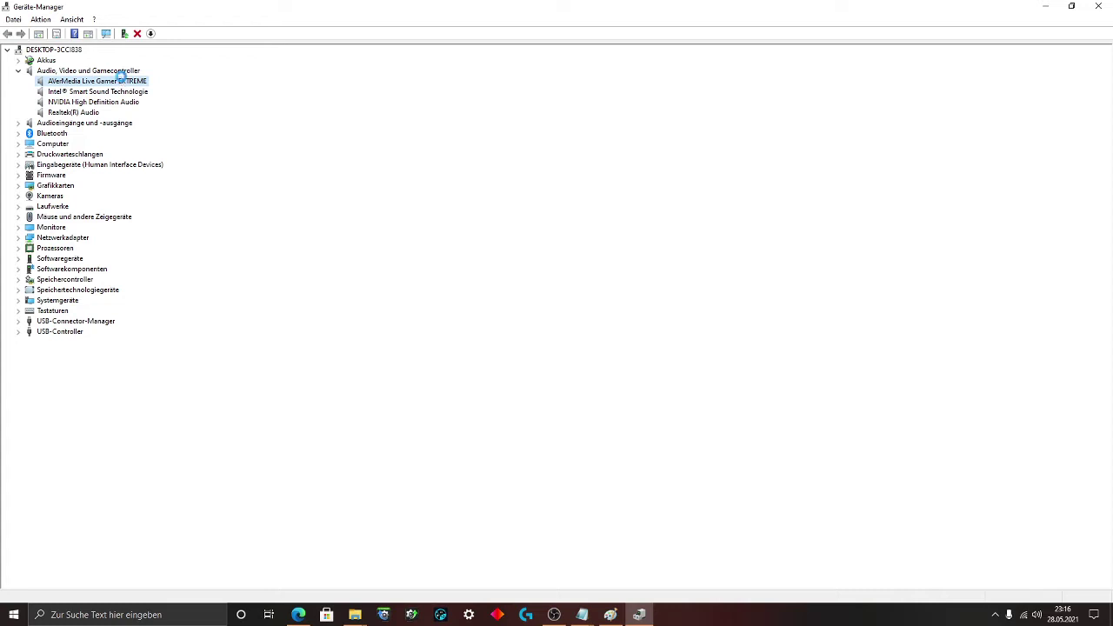
{"action": "double_click", "coordinate": [121, 81]}
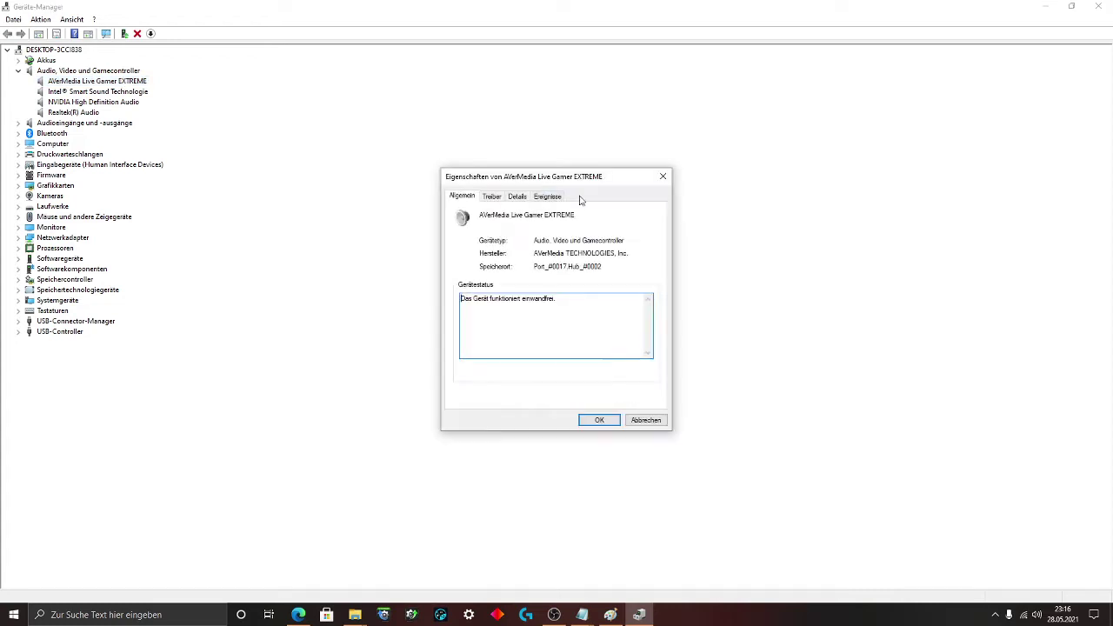
From the Treiber tab, choose to browse the computer, pick from the driver list, and select Datenträger.
{"action": "left_click", "coordinate": [493, 197]}
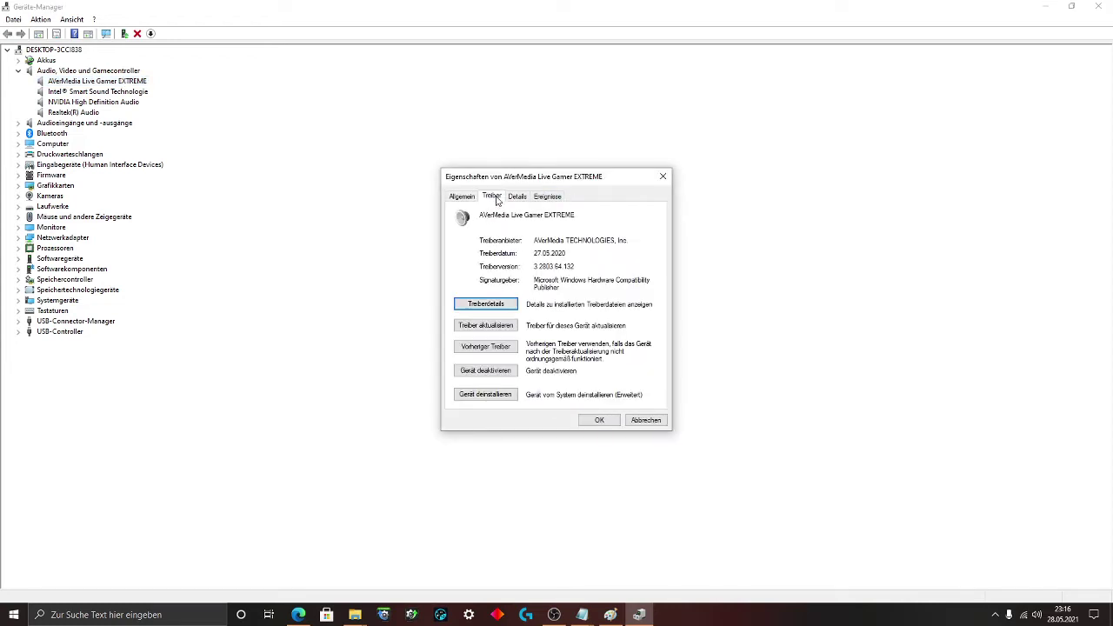
{"action": "left_click", "coordinate": [507, 326]}
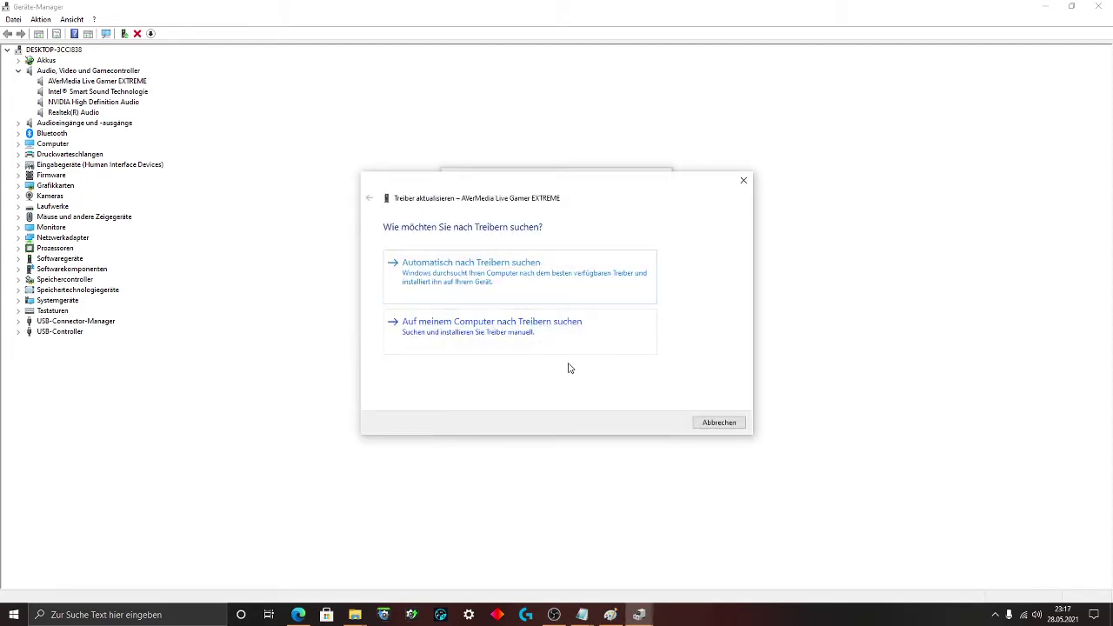
{"action": "left_click", "coordinate": [533, 327]}
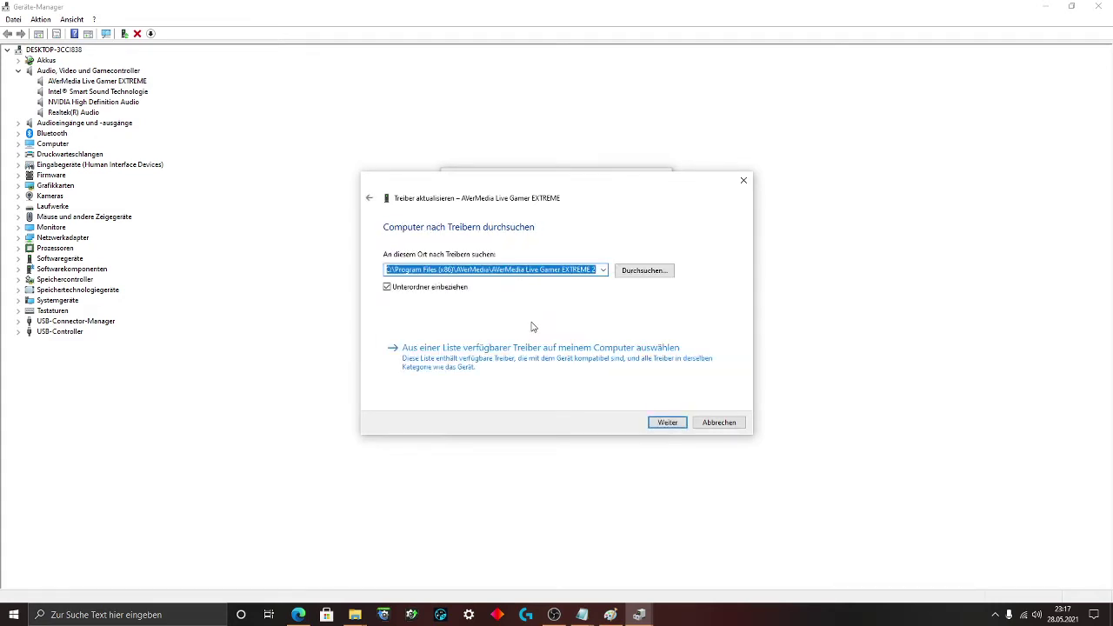
{"action": "left_click", "coordinate": [581, 360]}
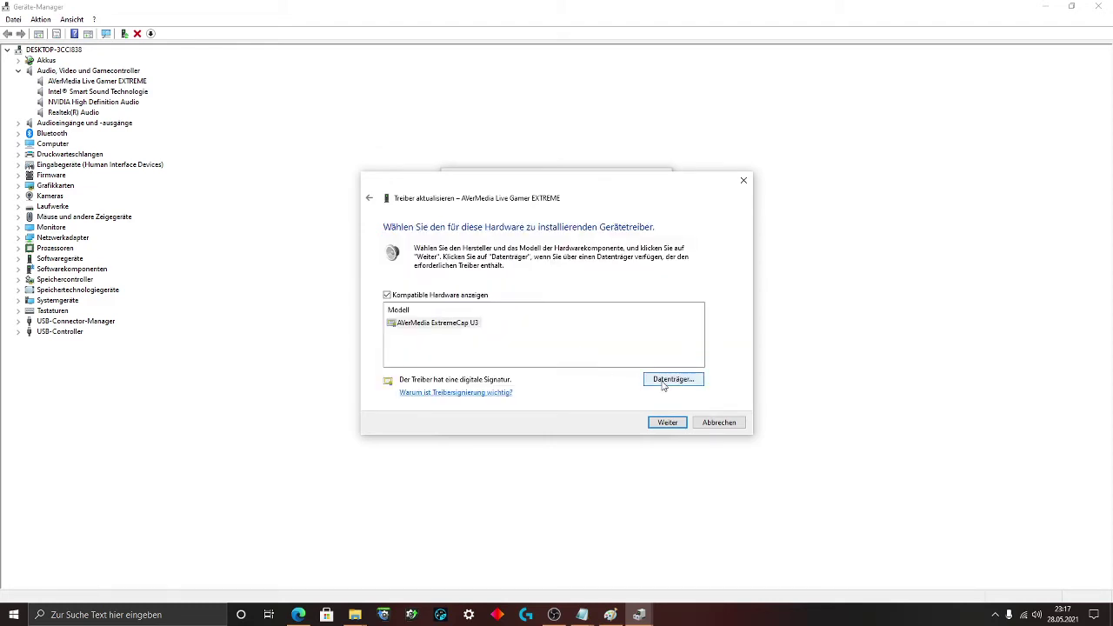
{"action": "left_click", "coordinate": [662, 380]}
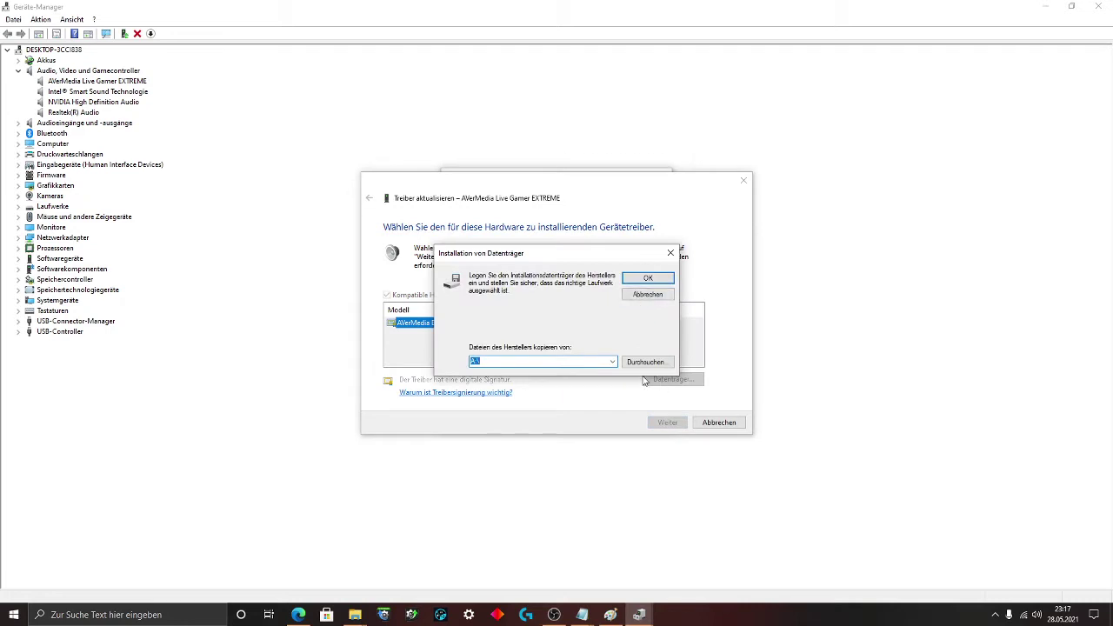
Browse for the driver file and navigate to C:\Programme (x86)\AVerMedia.
{"action": "left_click", "coordinate": [645, 362]}
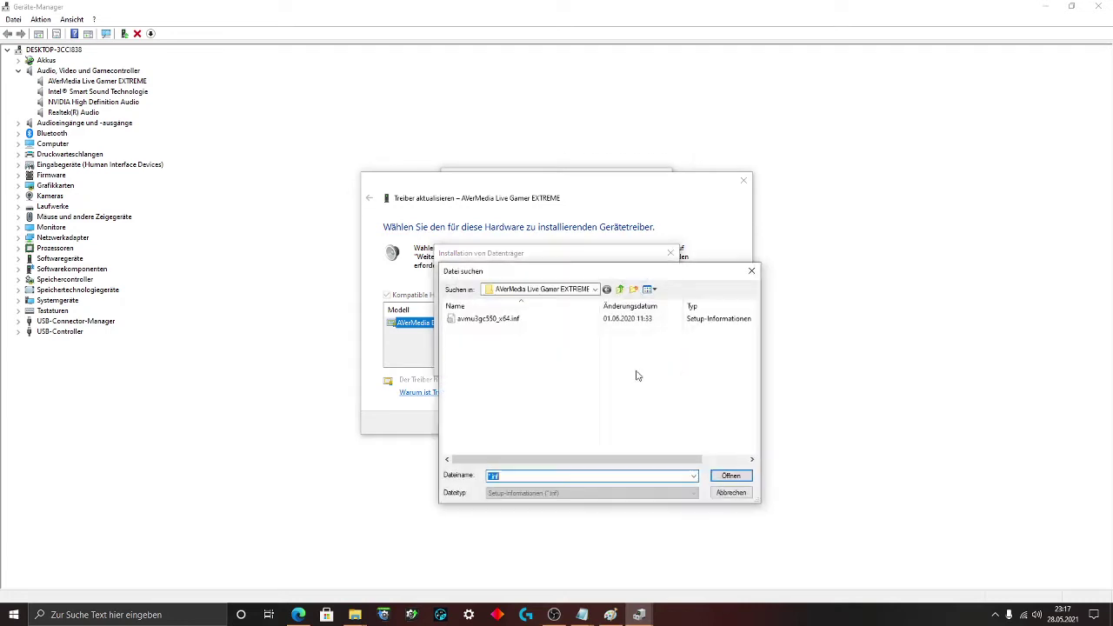
{"action": "left_click", "coordinate": [619, 289]}
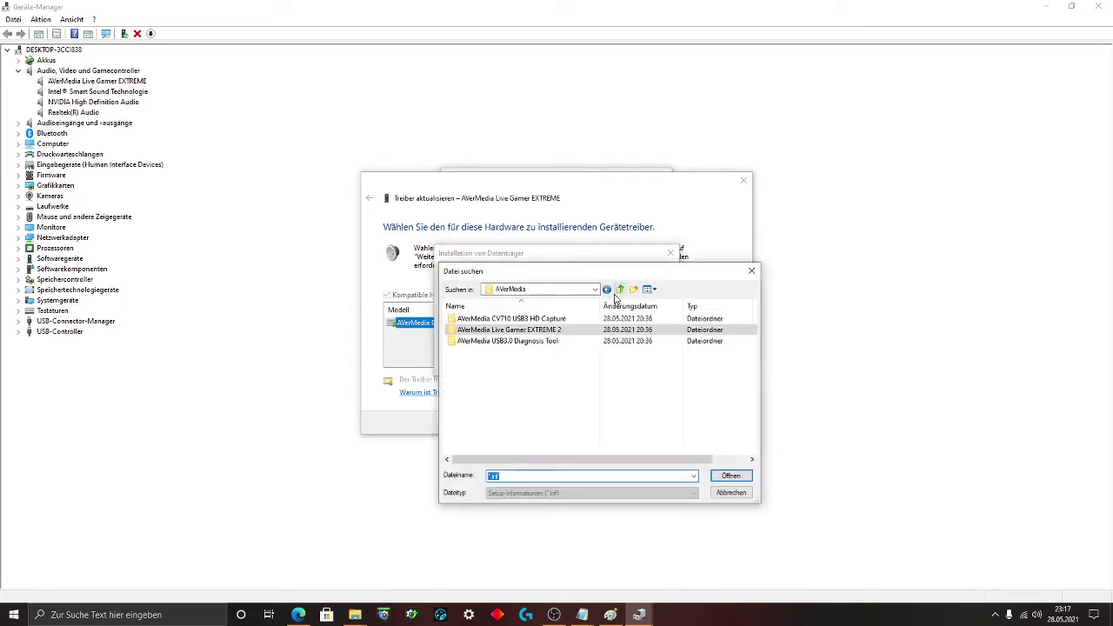
{"action": "left_click", "coordinate": [606, 289]}
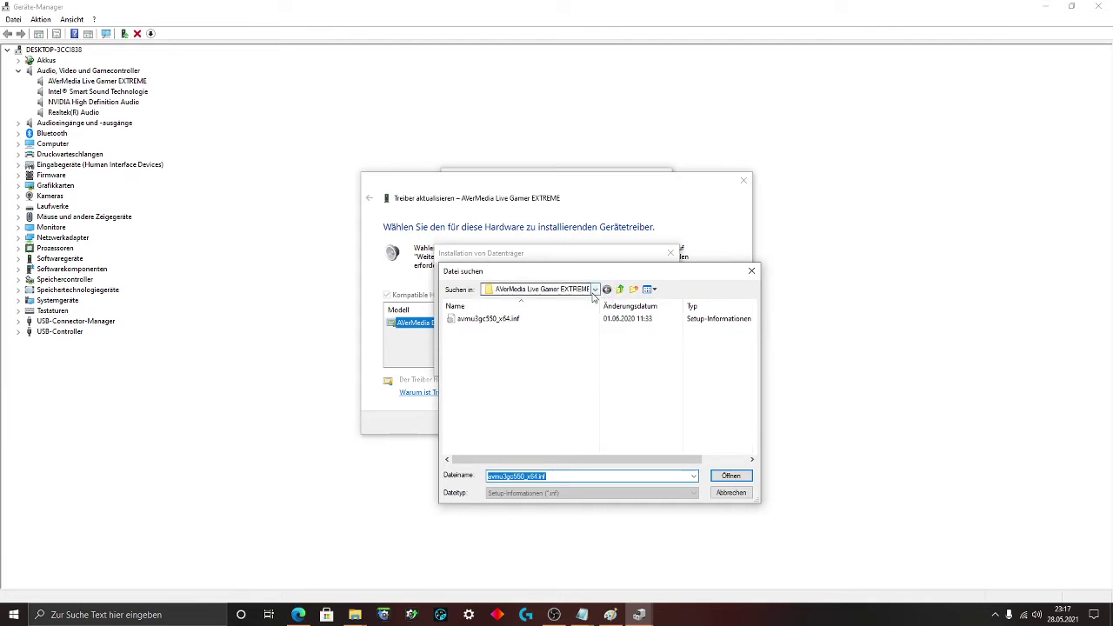
{"action": "left_click", "coordinate": [595, 289]}
{"action": "left_click", "coordinate": [561, 435]}
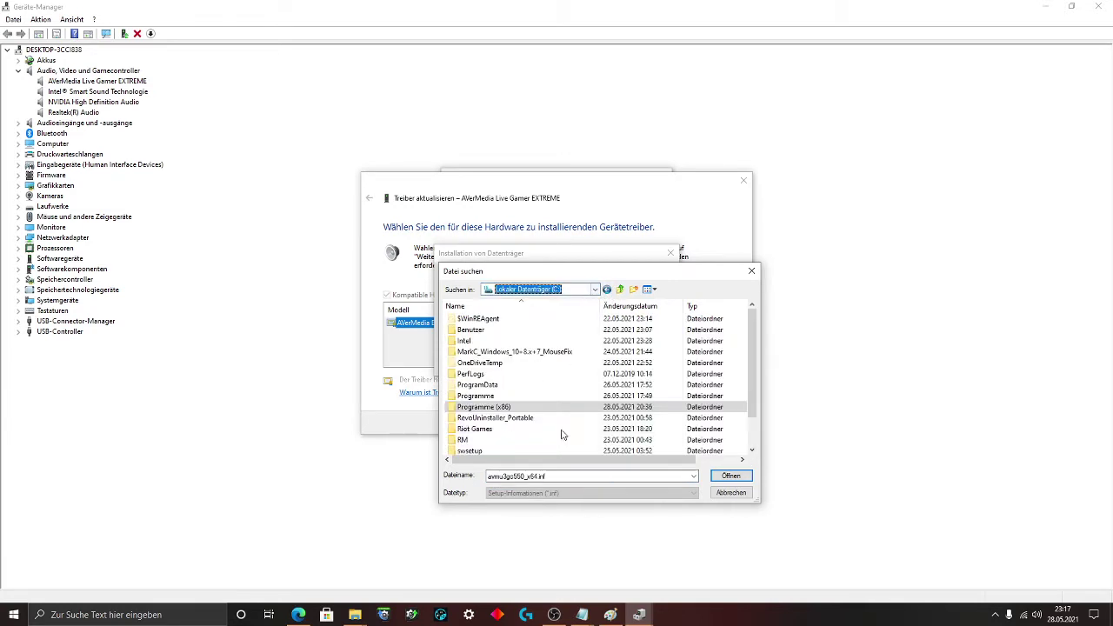
{"action": "double_click", "coordinate": [501, 406]}
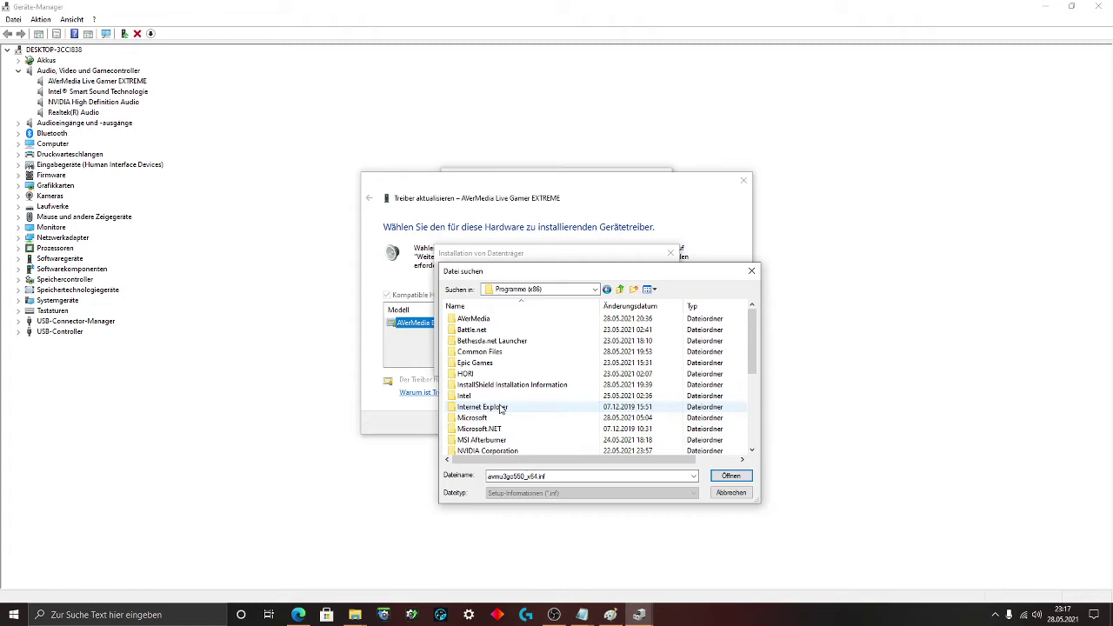
{"action": "double_click", "coordinate": [477, 319]}
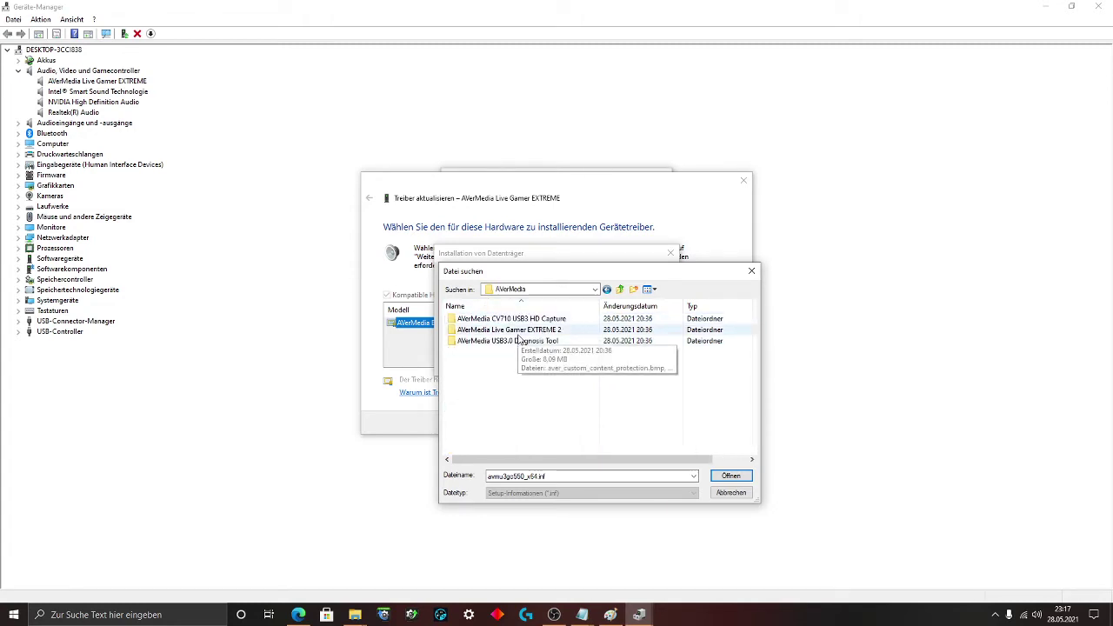
Open the AVerMedia Live Gamer EXTREME 2 folder, choose avmu3gc550_x64.inf, and confirm with OK.
{"action": "left_click", "coordinate": [520, 330]}
{"action": "left_click", "coordinate": [517, 342]}
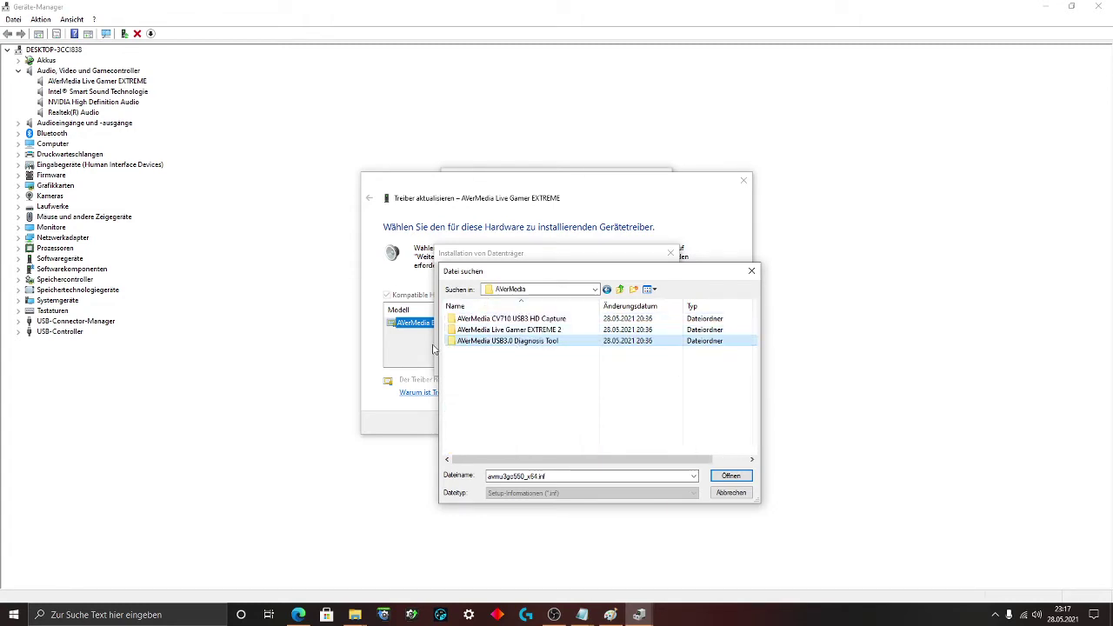
{"action": "left_click", "coordinate": [539, 331]}
{"action": "double_click", "coordinate": [539, 331]}
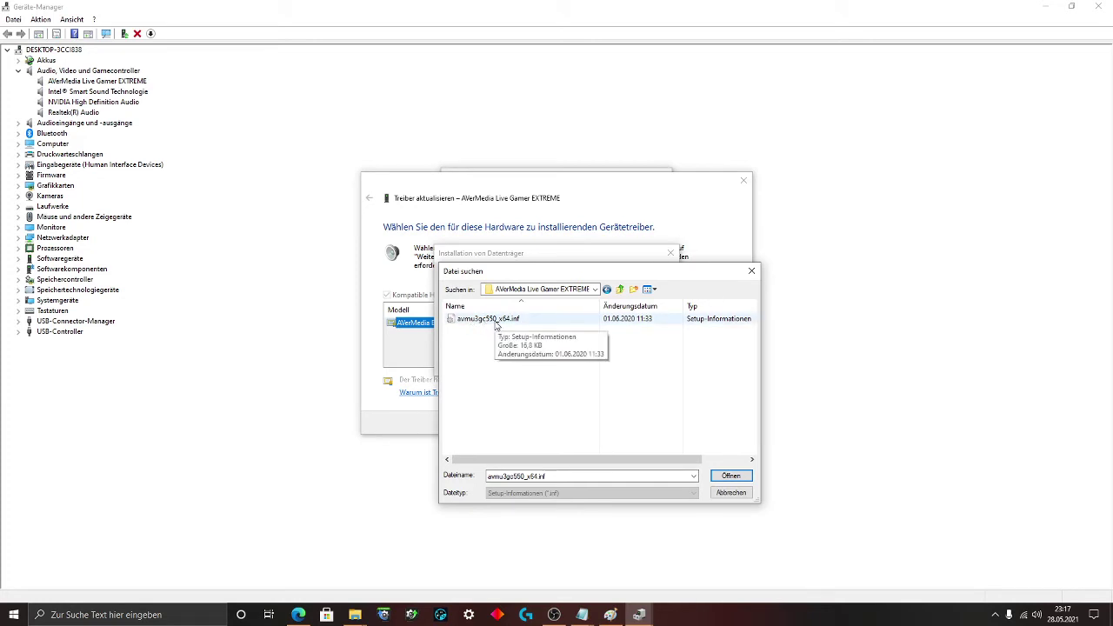
{"action": "double_click", "coordinate": [507, 324]}
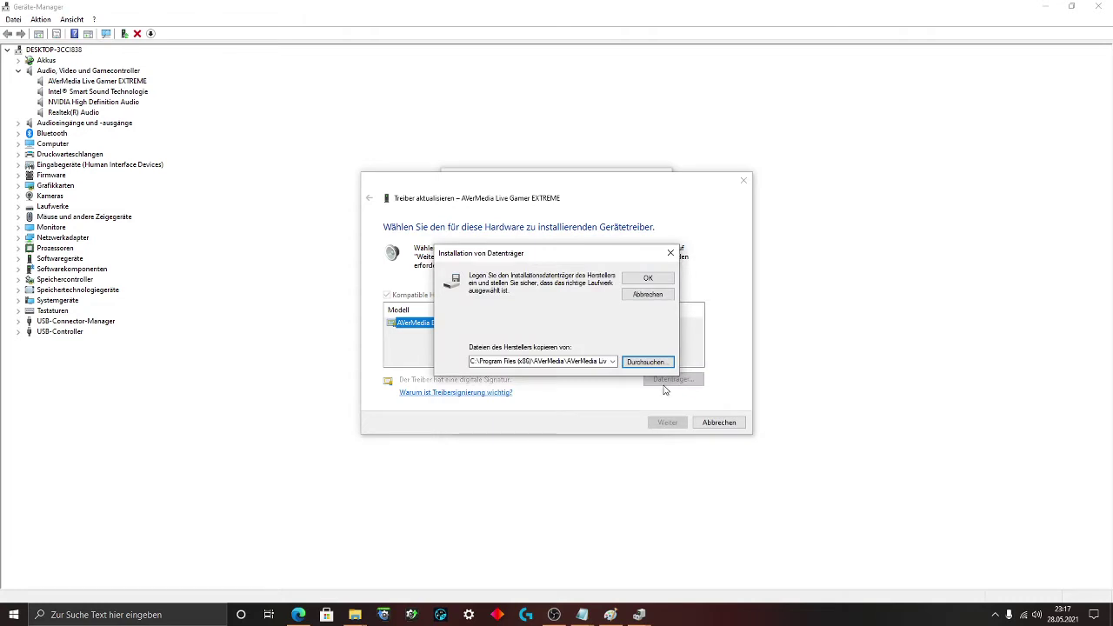
{"action": "left_click", "coordinate": [647, 279]}
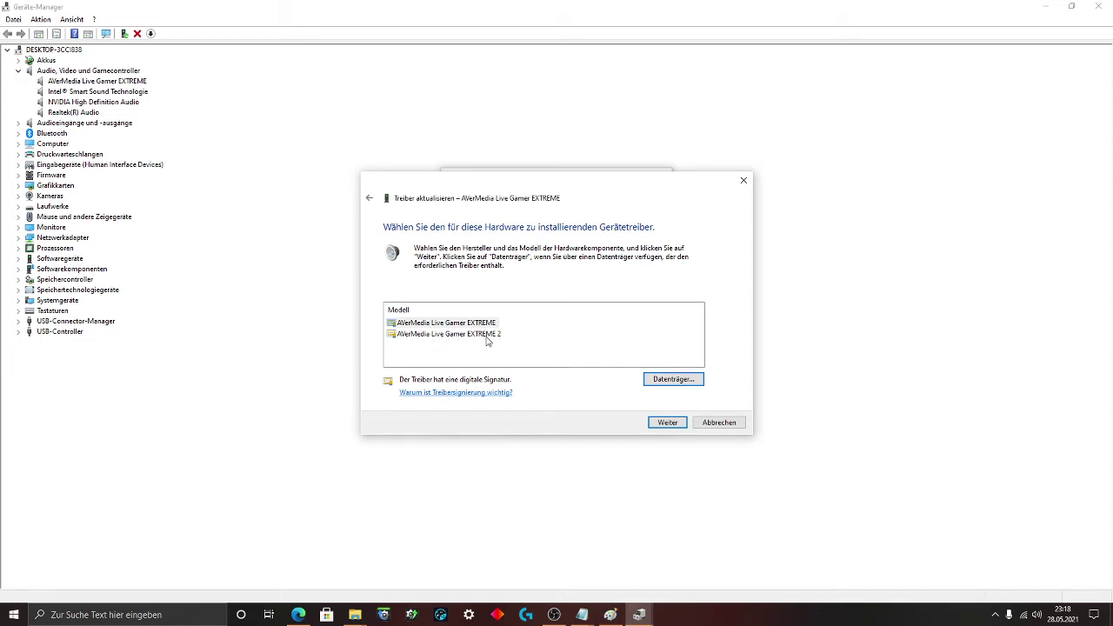
Look at the Live Gamer EXTREME and EXTREME 2 models, then cancel the driver update.
{"action": "left_click", "coordinate": [487, 339]}
{"action": "left_click", "coordinate": [486, 328]}
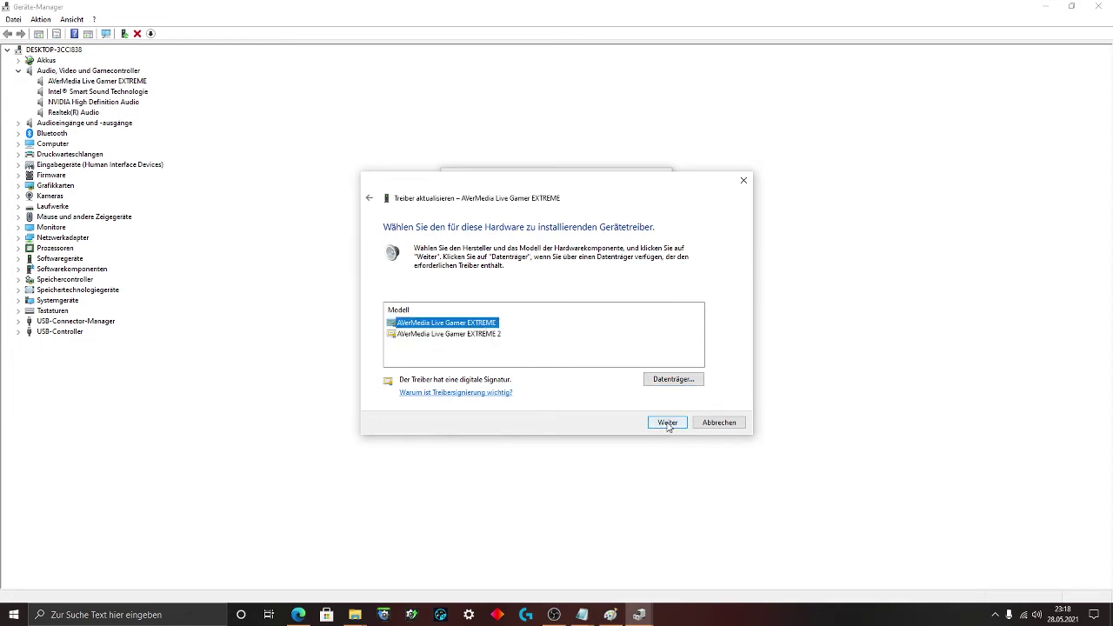
{"action": "left_click", "coordinate": [717, 423]}
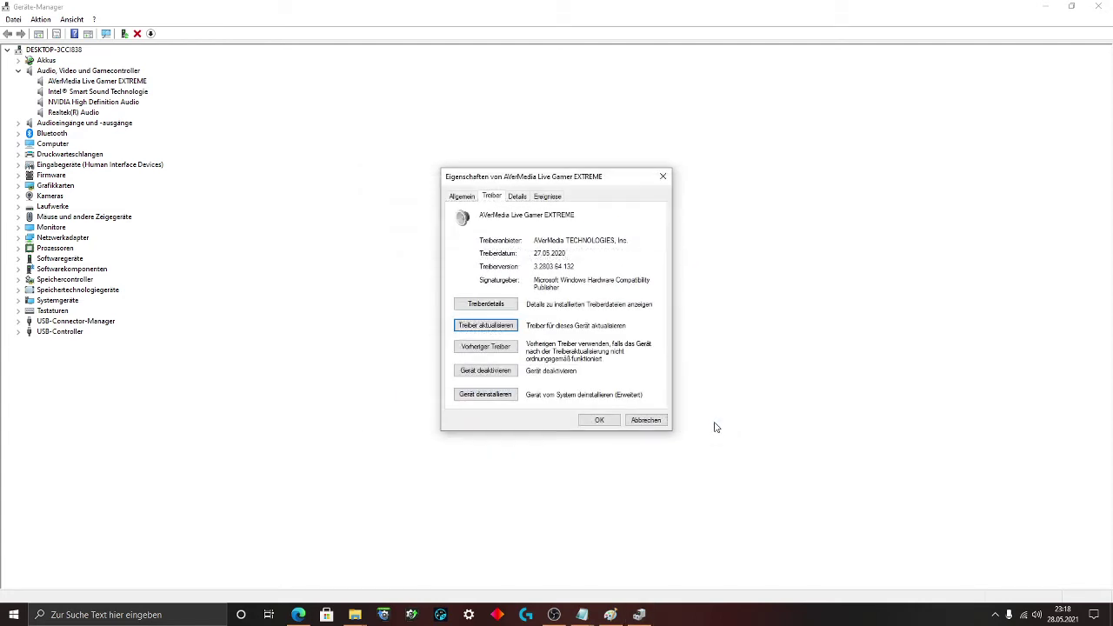
Close the AVerMedia Live Gamer EXTREME properties dialog, then close Device Manager.
{"action": "left_click", "coordinate": [663, 177]}
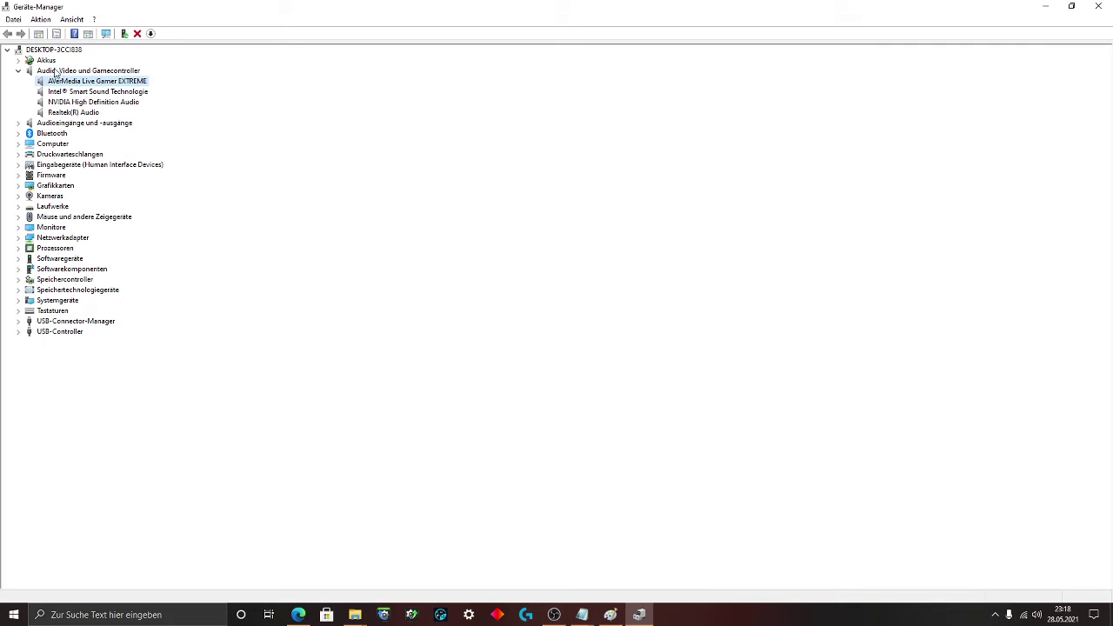
{"action": "left_click", "coordinate": [127, 91]}
{"action": "left_click", "coordinate": [128, 82]}
{"action": "left_click", "coordinate": [1097, 6]}
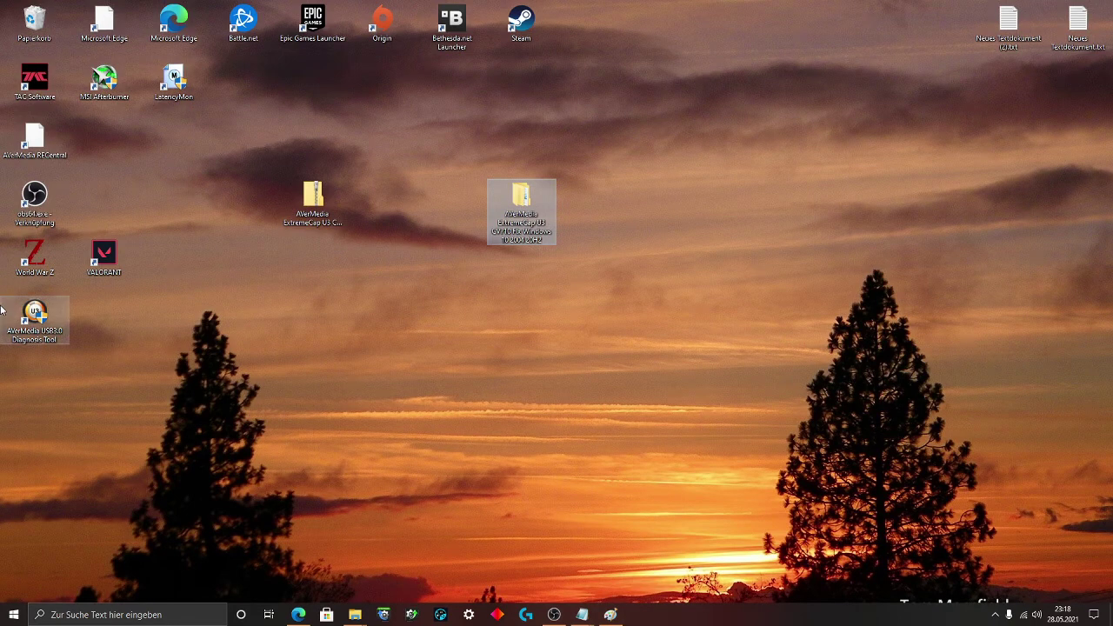
Launch OBS Studio after checking the obs64 desktop shortcut's options.
{"action": "left_click", "coordinate": [38, 196]}
{"action": "right_click", "coordinate": [37, 196]}
{"action": "left_click", "coordinate": [555, 615]}
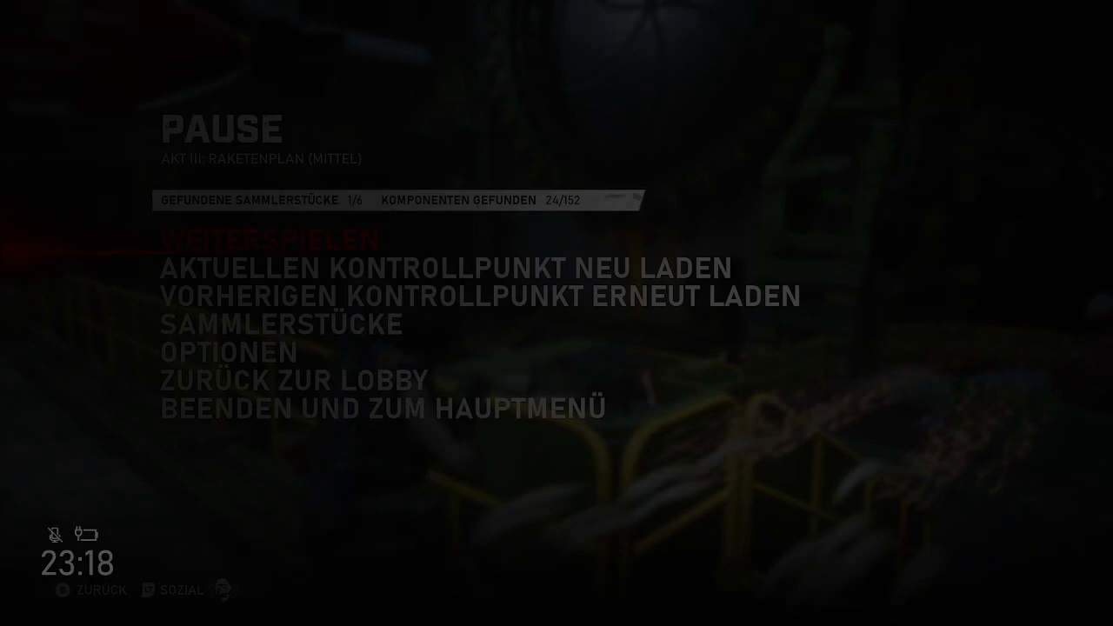
Resume Gears 5 via Weiterspielen, play the Act III mission, then pause it with Escape.
{"action": "key", "text": "Return"}
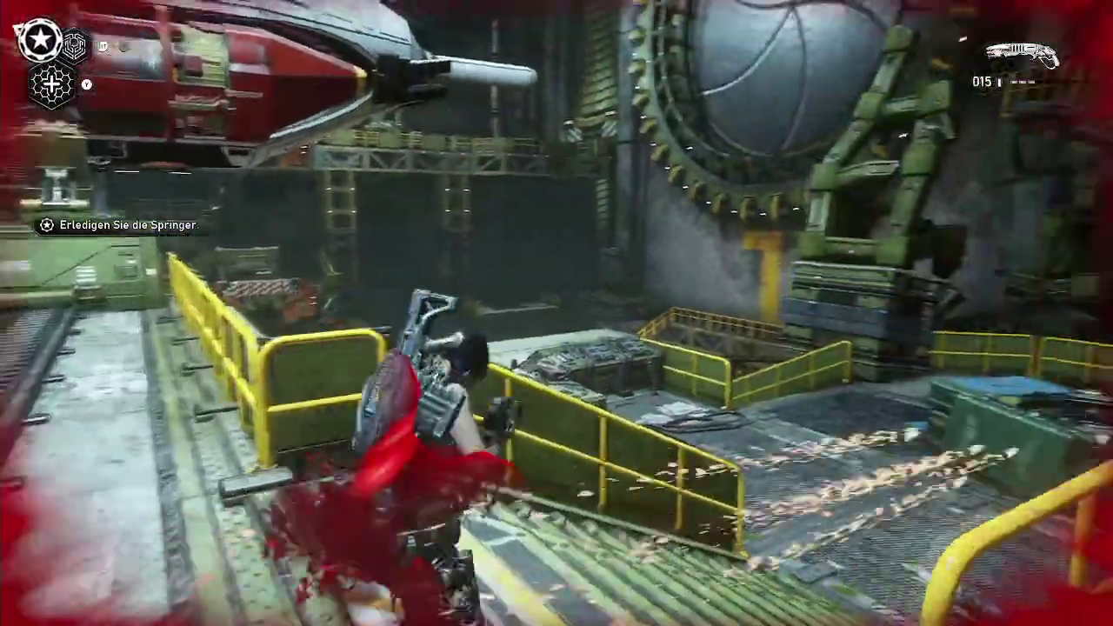
{"action": "key", "text": "Escape"}
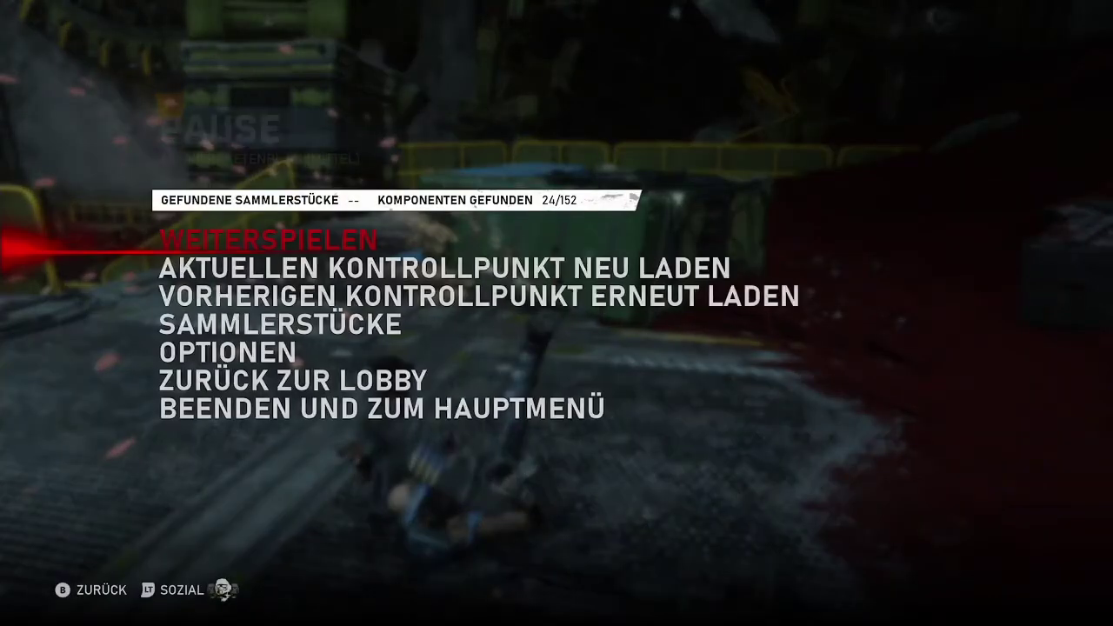